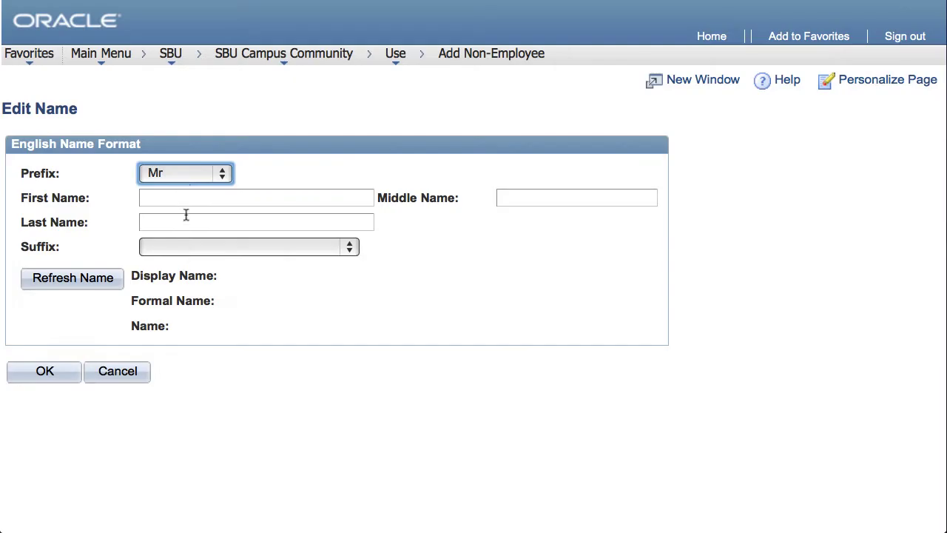
# - Enter the new non-employee's first and last name and confirm it
pyautogui.press('Tab')
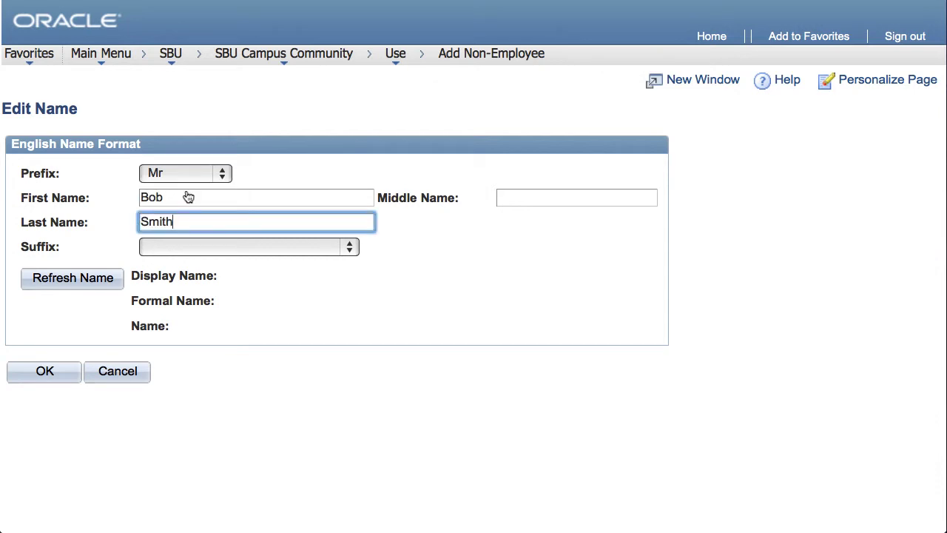
pyautogui.click(41, 370)
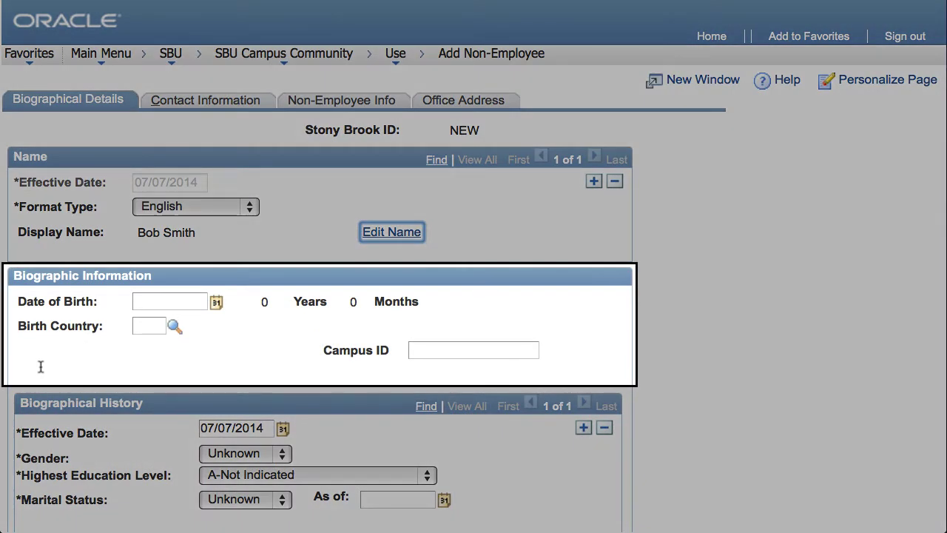
# - Enter the 1989 date of birth and choose United States as the birth country
pyautogui.click(134, 301)
pyautogui.write('01/22/1989')
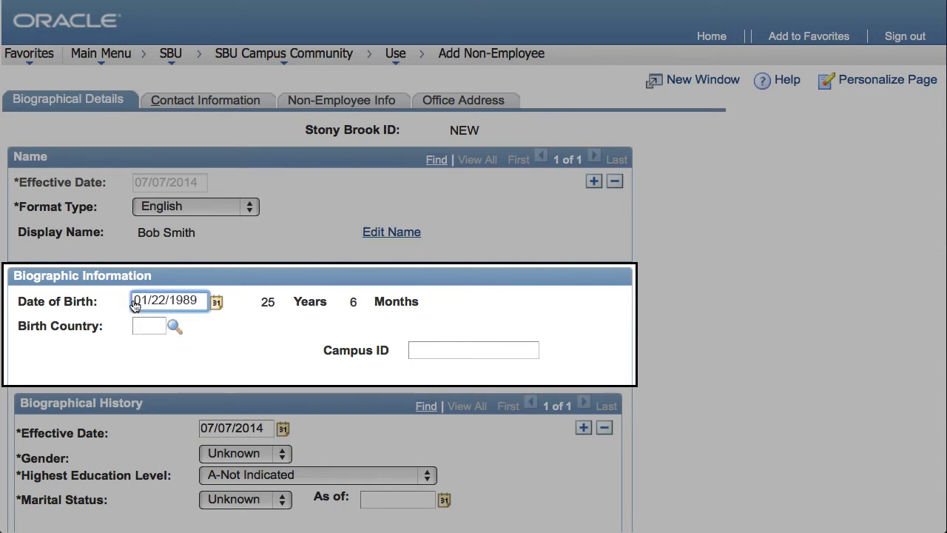
pyautogui.click(175, 327)
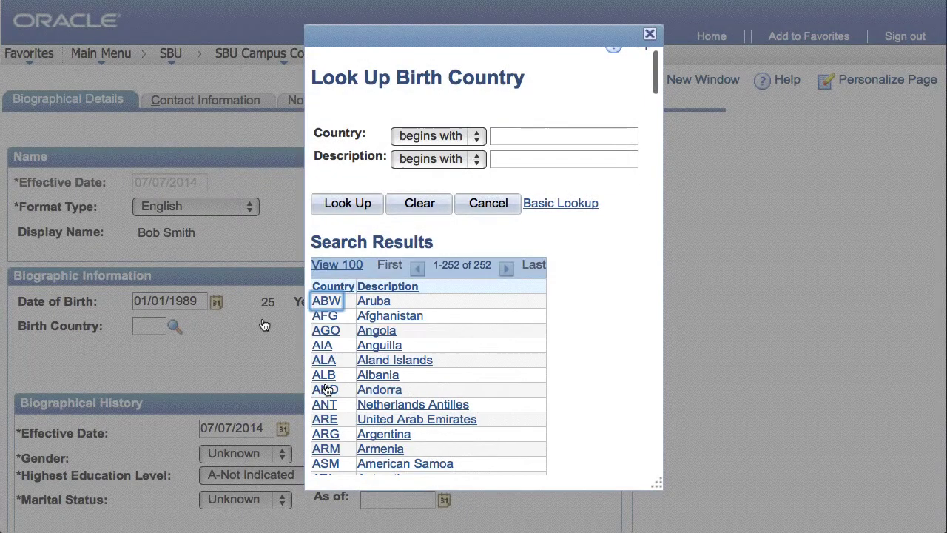
pyautogui.scroll(-3, 323, 389)
pyautogui.scroll(-15, 323, 392)
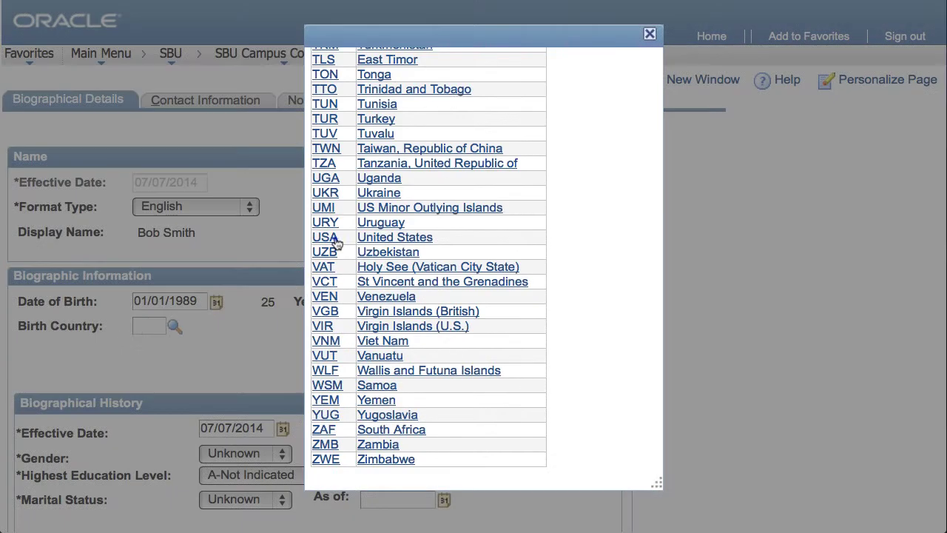
pyautogui.click(333, 241)
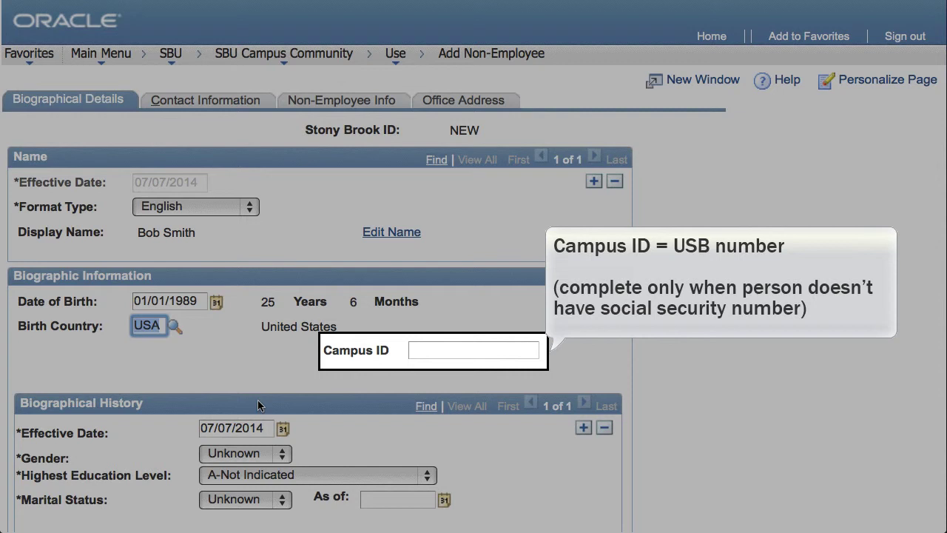
pyautogui.scroll(-3, 257, 405)
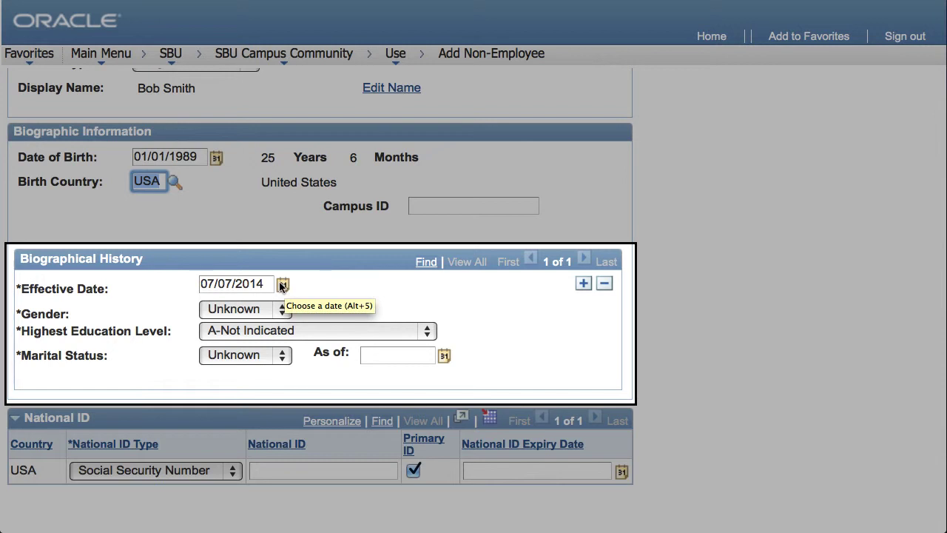
# - Set gender to Male and marital status to Single
pyautogui.click(271, 310)
pyautogui.click(246, 298)
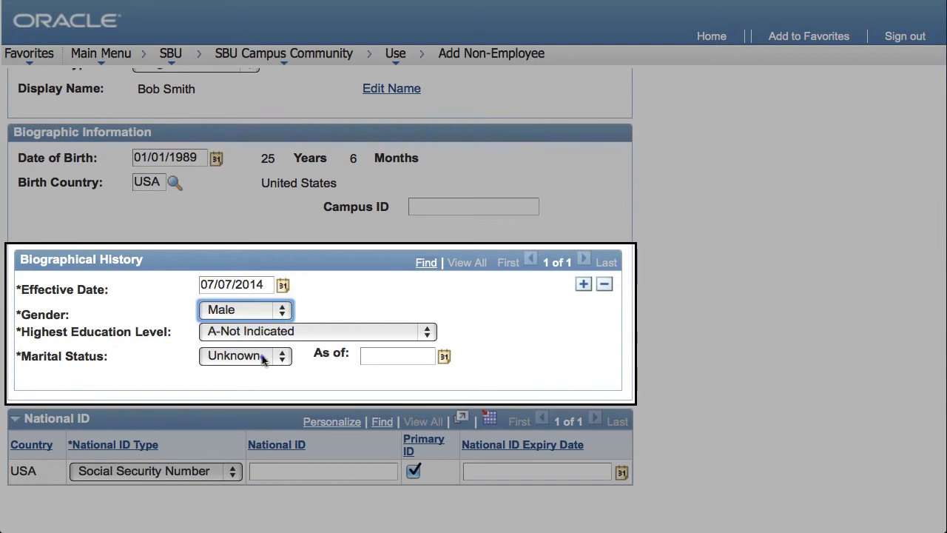
pyautogui.click(265, 355)
pyautogui.click(248, 330)
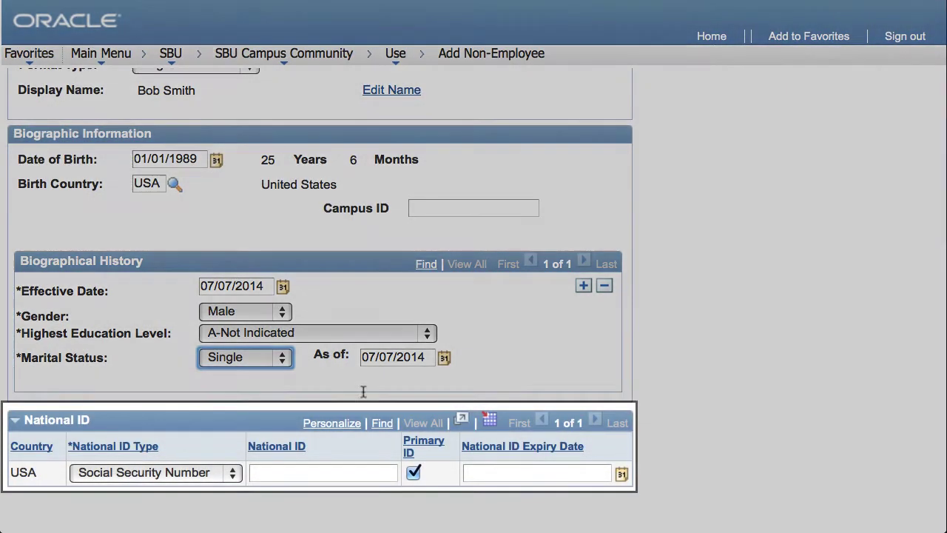
# - Enter the person's social security number as the national ID
pyautogui.click(378, 472)
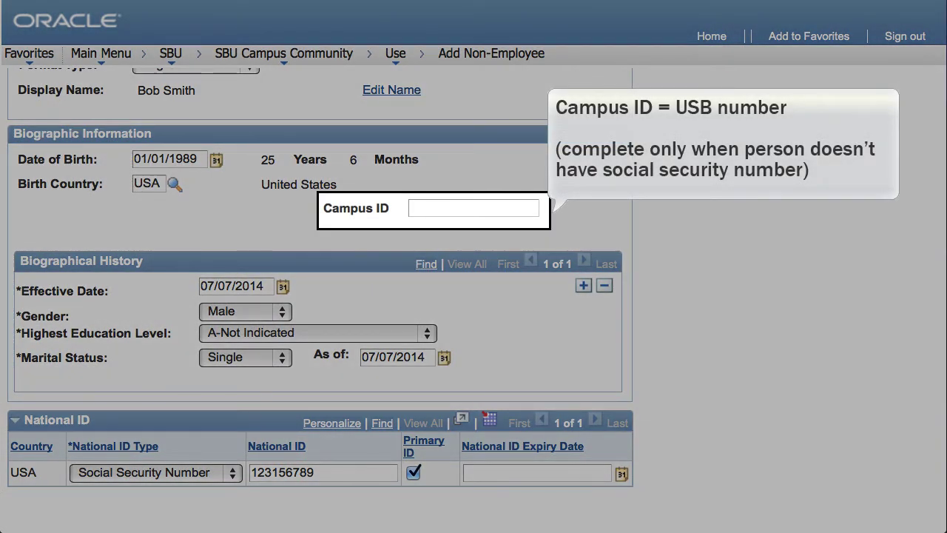
pyautogui.scroll(5, 379, 478)
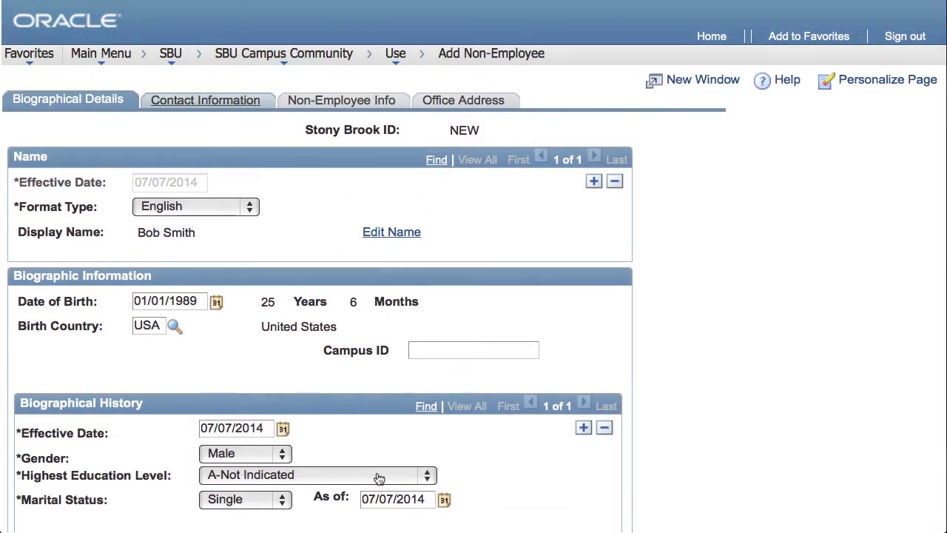
pyautogui.click(241, 108)
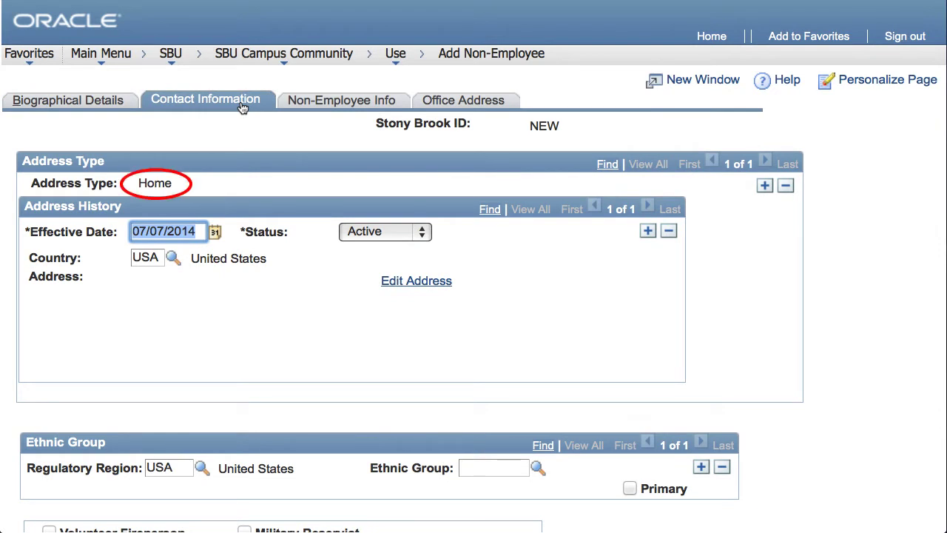
# - Fill in the county on the Home address and confirm it
pyautogui.click(406, 282)
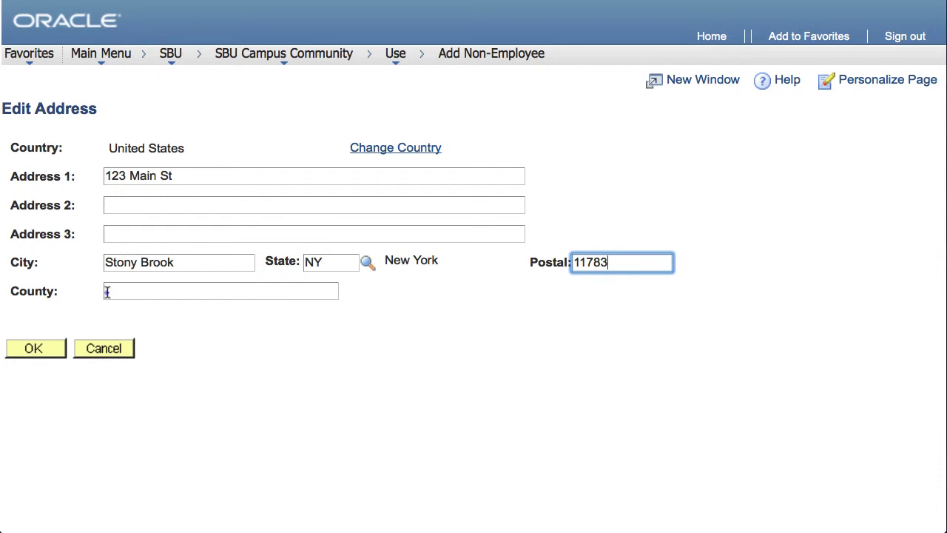
pyautogui.click(106, 292)
pyautogui.write('Suffolk')
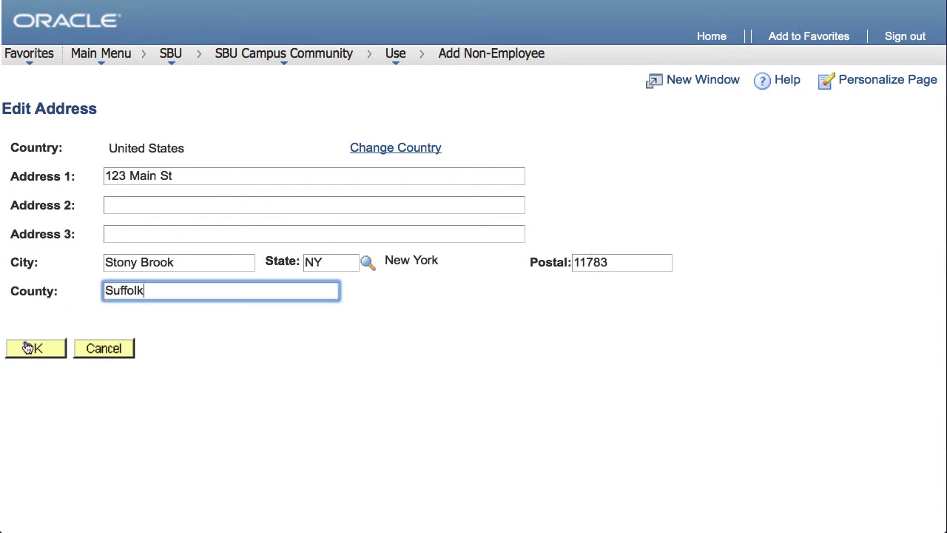
pyautogui.click(27, 347)
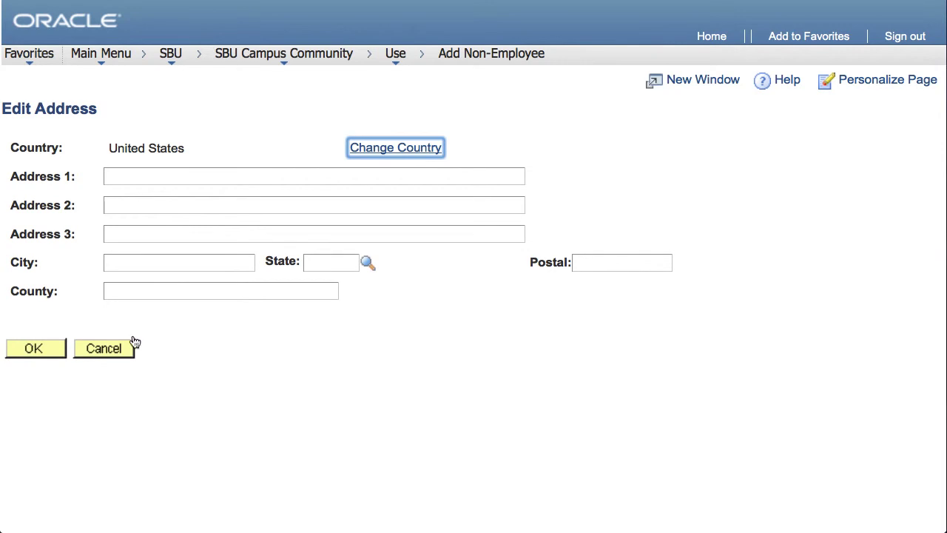
# - Change the address country to Argentina and confirm
pyautogui.click(378, 145)
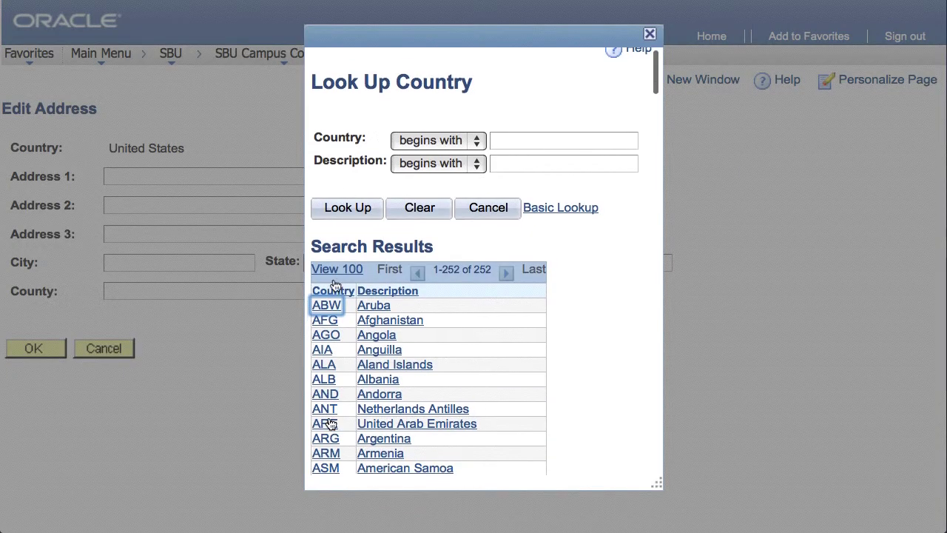
pyautogui.click(326, 437)
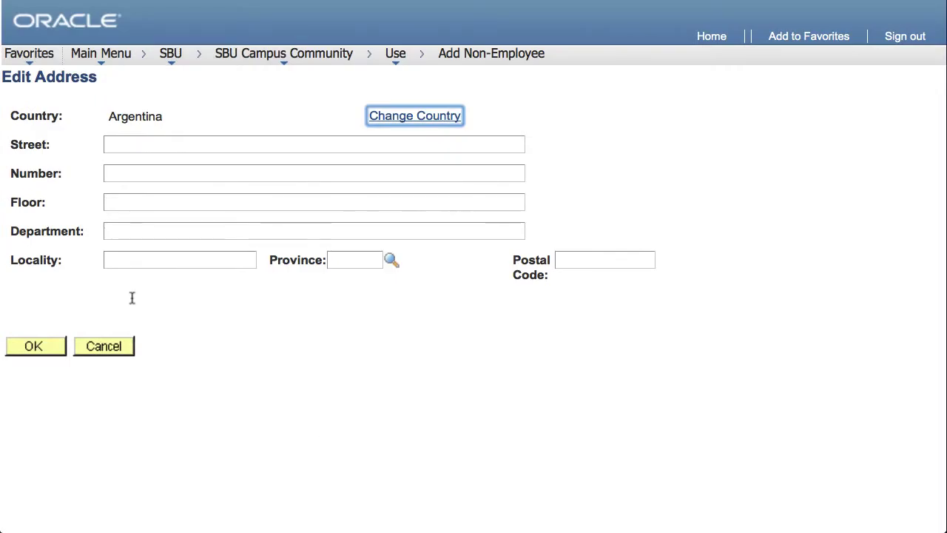
pyautogui.click(49, 345)
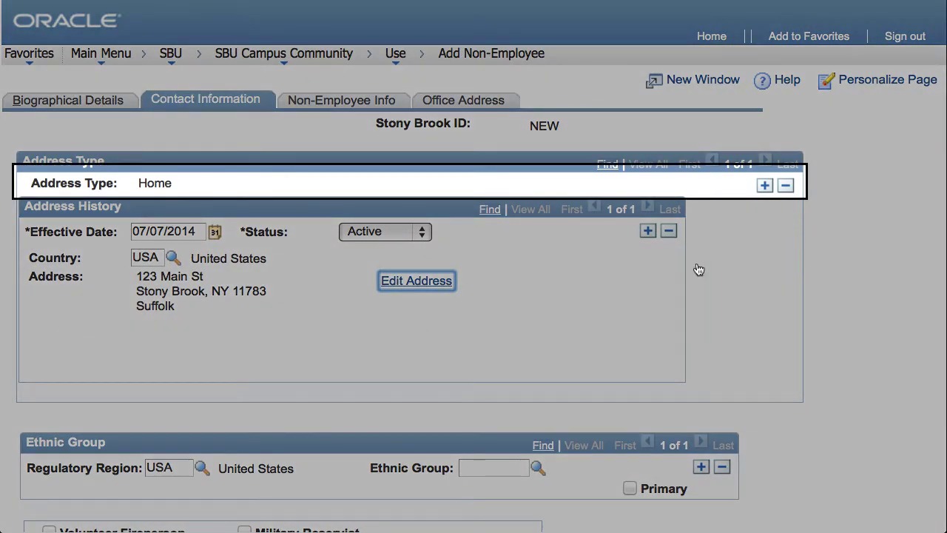
# - Add a Mailing address type row and delete the extra empty row
pyautogui.click(764, 185)
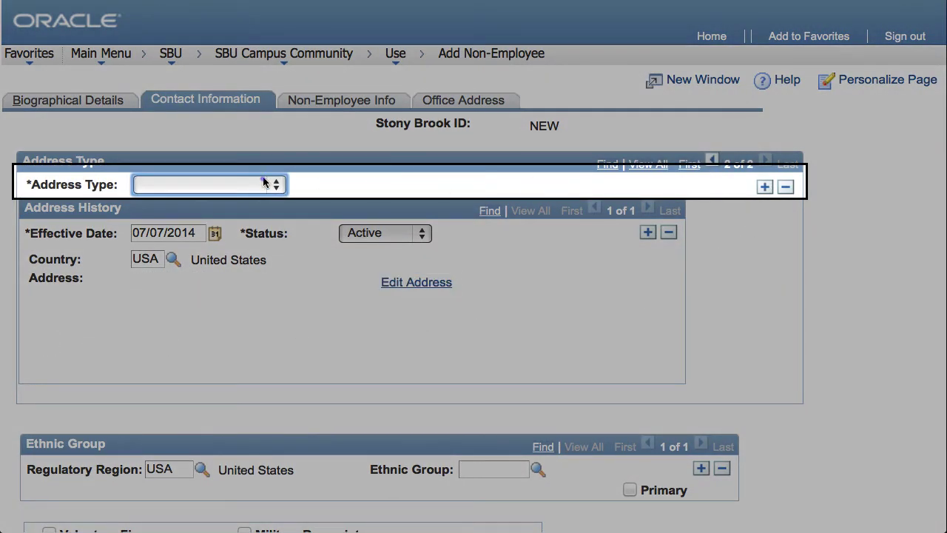
pyautogui.click(262, 183)
pyautogui.click(170, 376)
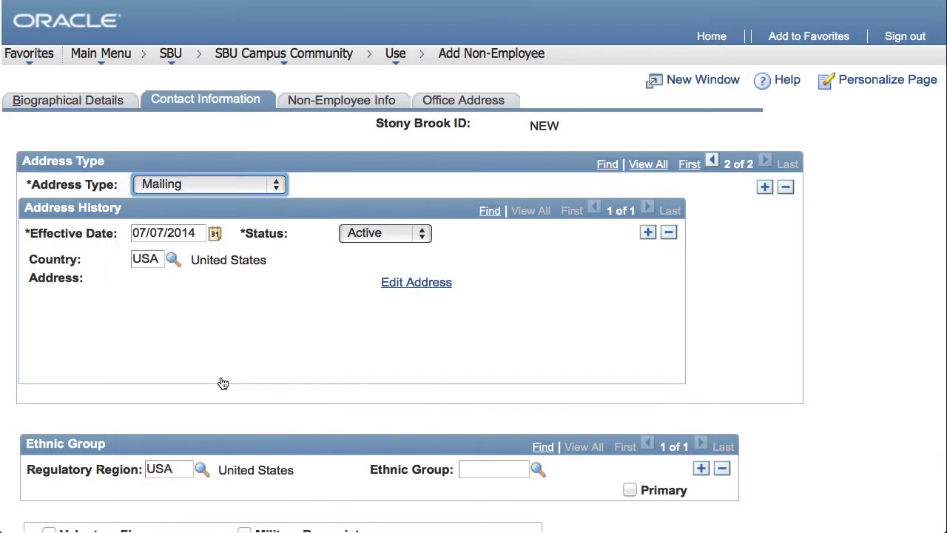
pyautogui.click(395, 282)
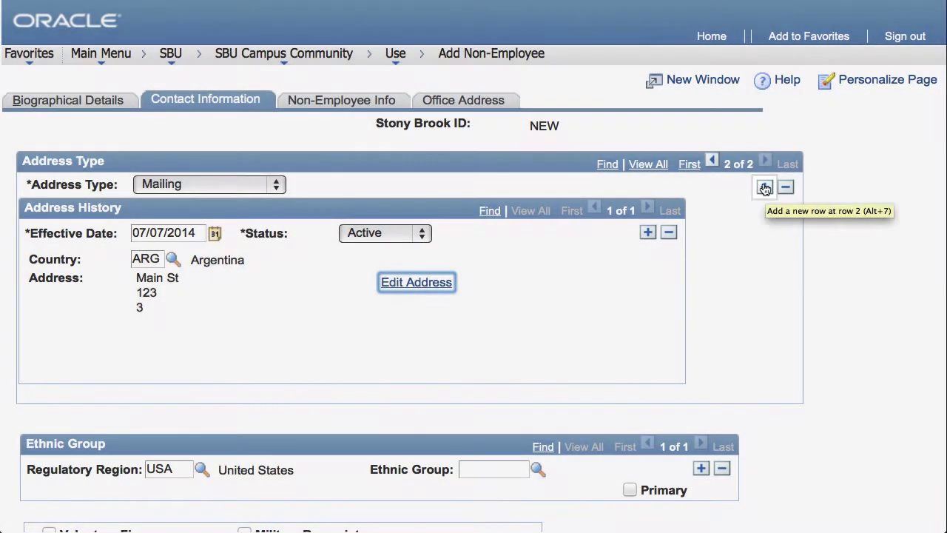
pyautogui.click(764, 187)
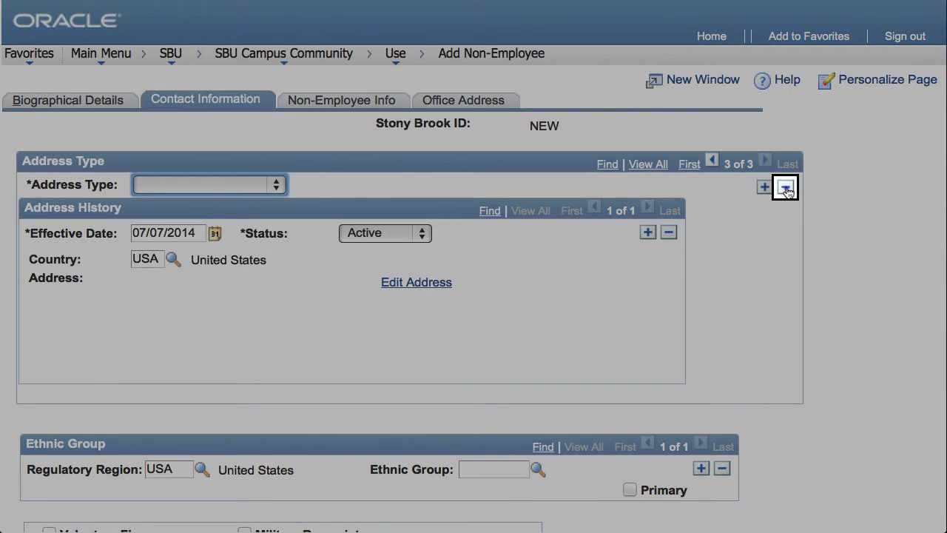
pyautogui.click(786, 188)
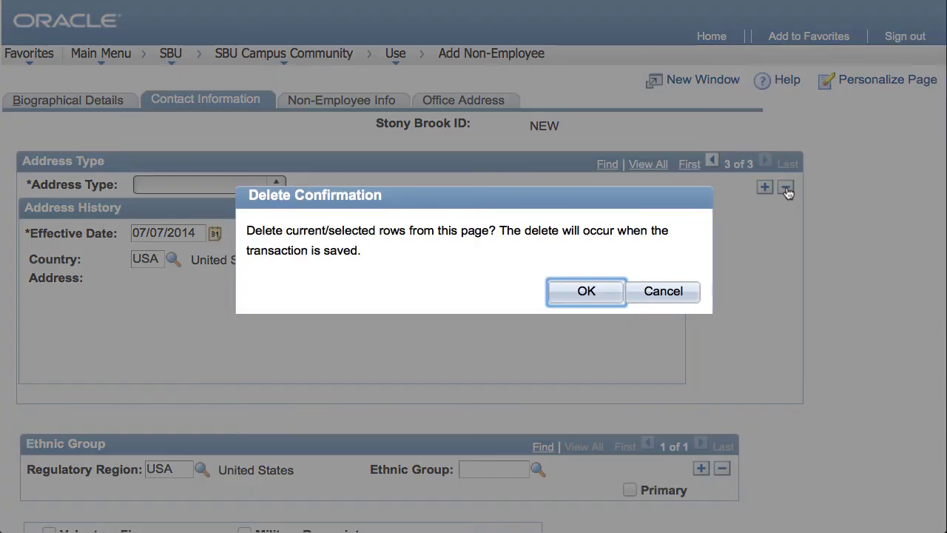
pyautogui.click(588, 292)
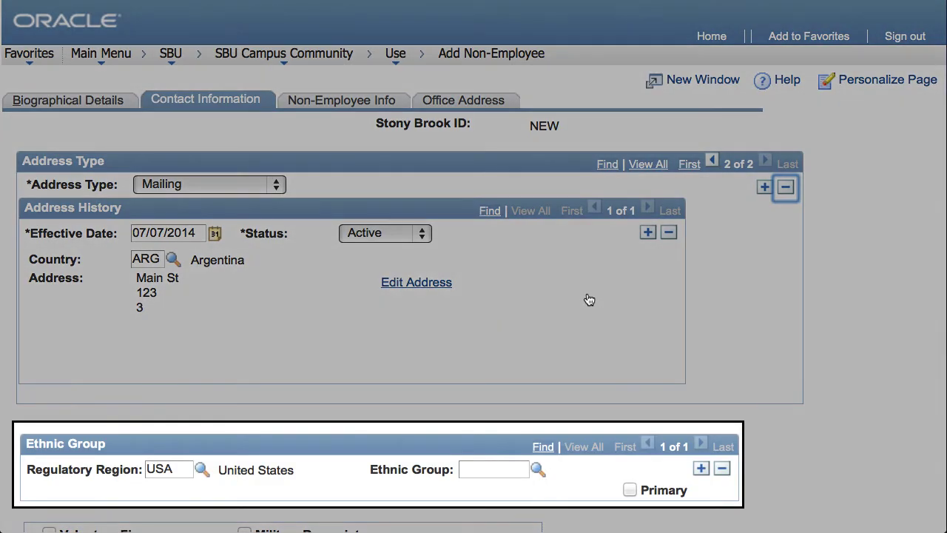
# - Set the ethnic group to WHITE
pyautogui.click(537, 470)
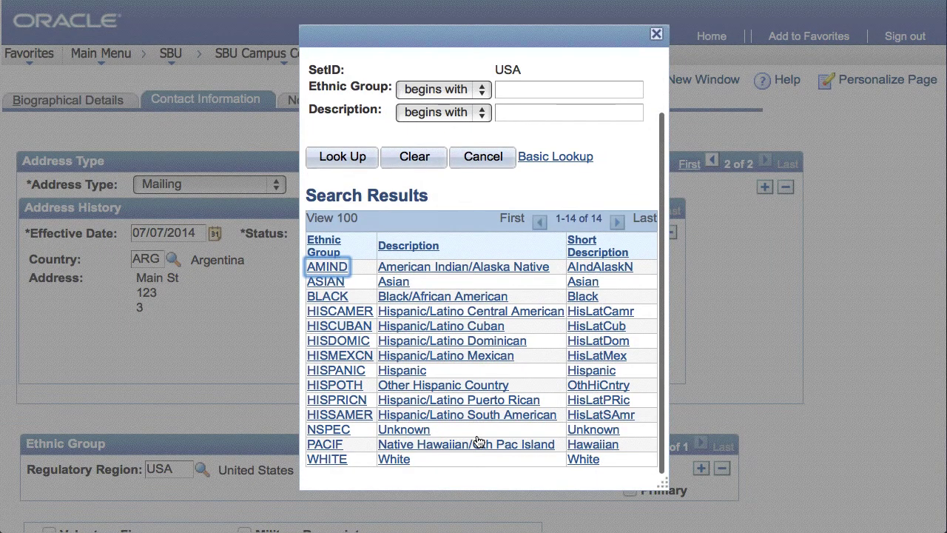
pyautogui.click(326, 460)
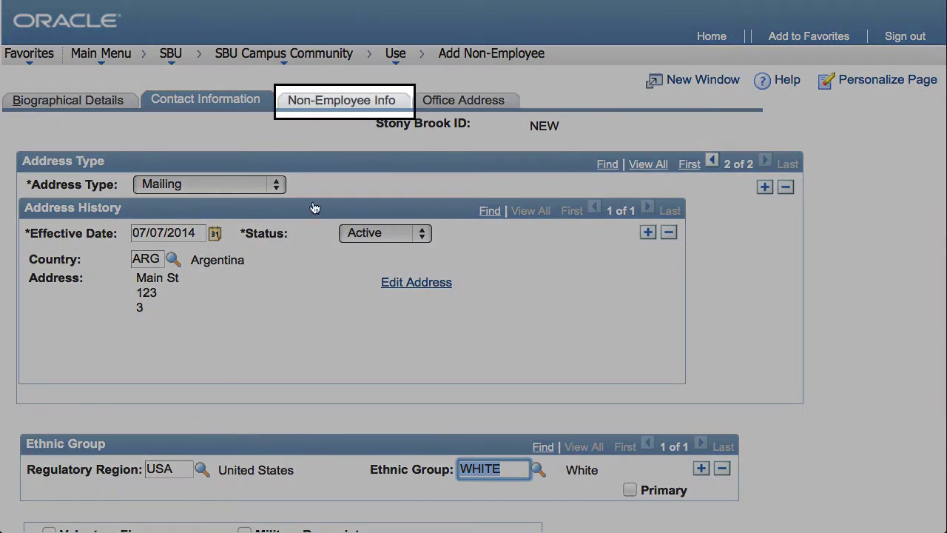
pyautogui.click(314, 105)
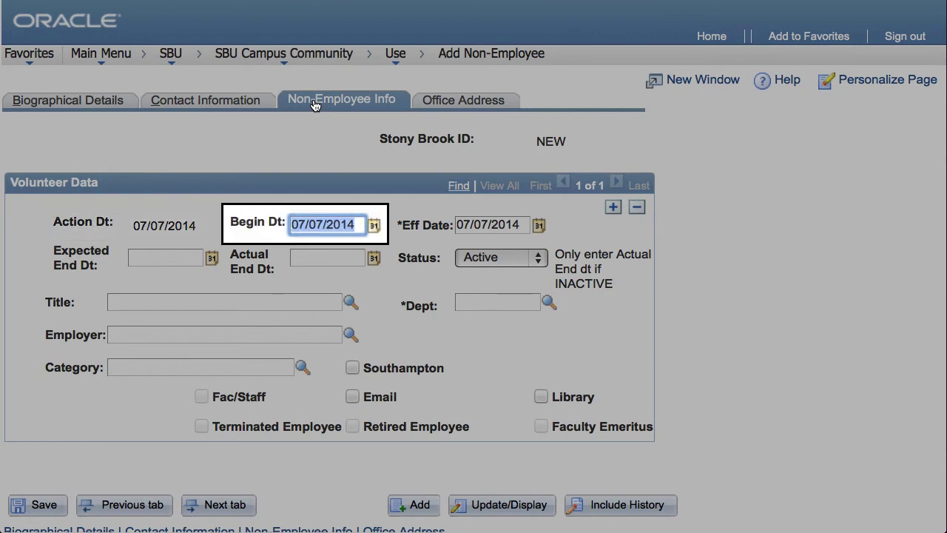
# - Set begin date 07/17/2014 and expected end date 11/19/2014
pyautogui.click(373, 225)
pyautogui.click(503, 348)
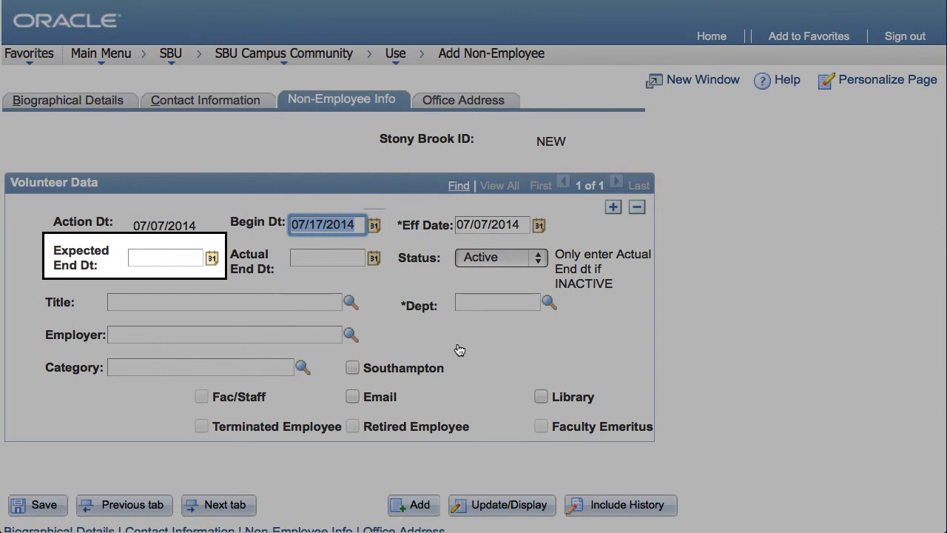
pyautogui.click(212, 258)
pyautogui.click(317, 300)
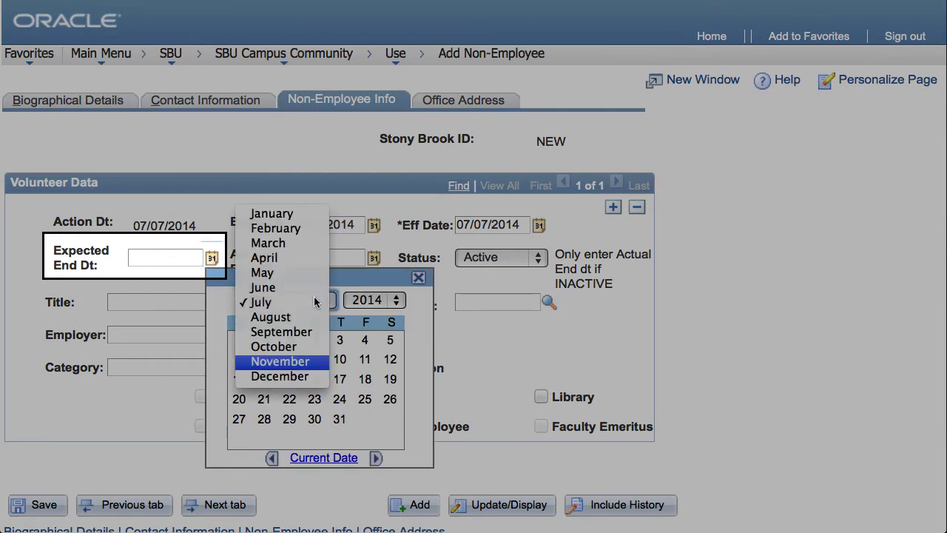
pyautogui.click(296, 362)
pyautogui.click(314, 399)
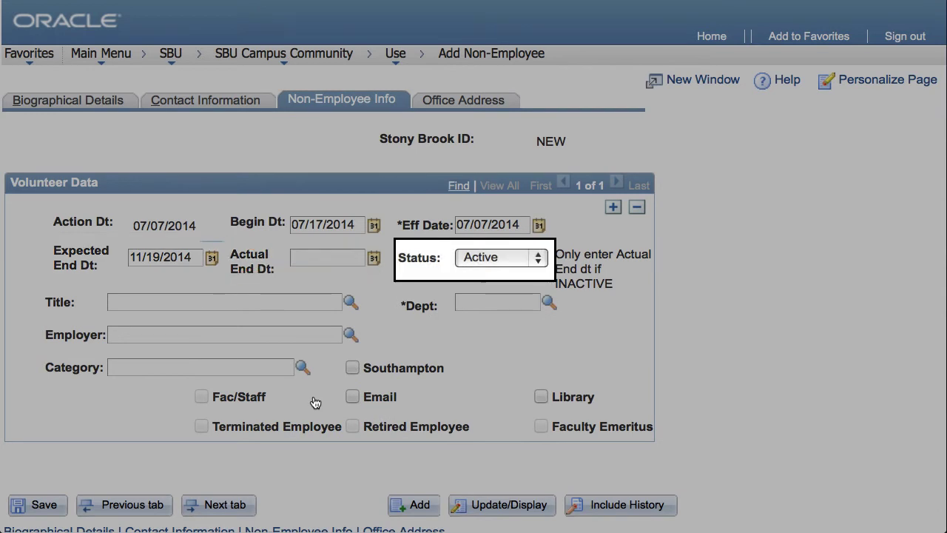
pyautogui.click(488, 265)
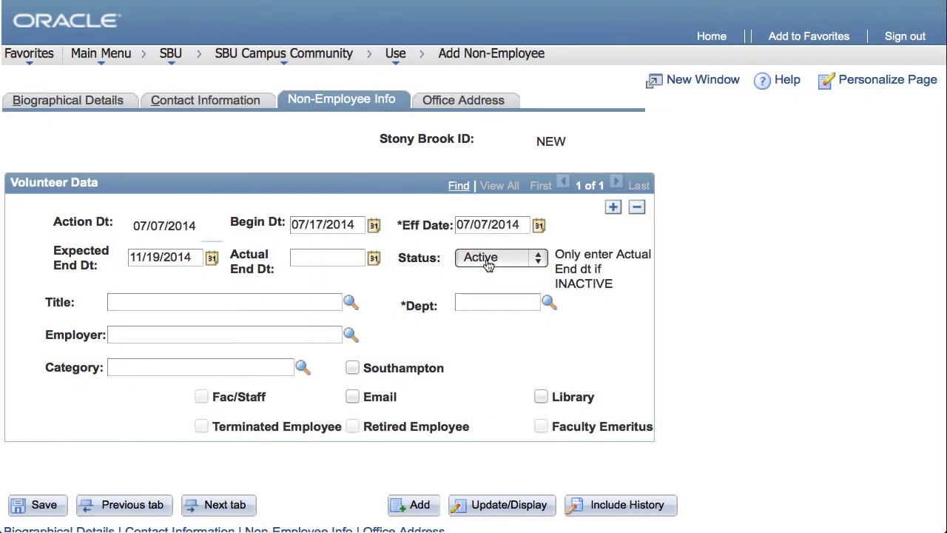
# - Choose title Temporary Agency Employee and employer Lloyd Staffing
pyautogui.click(351, 301)
pyautogui.click(420, 355)
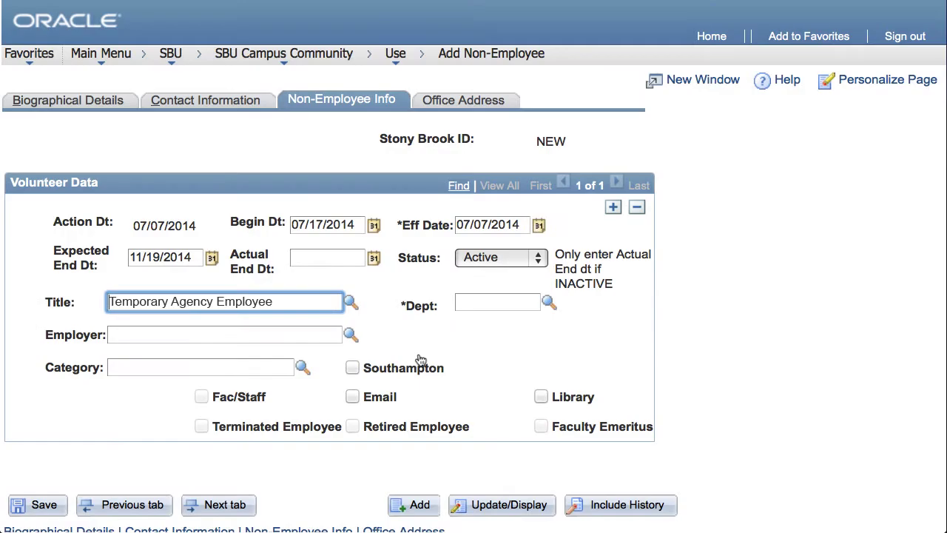
pyautogui.click(350, 335)
pyautogui.click(330, 333)
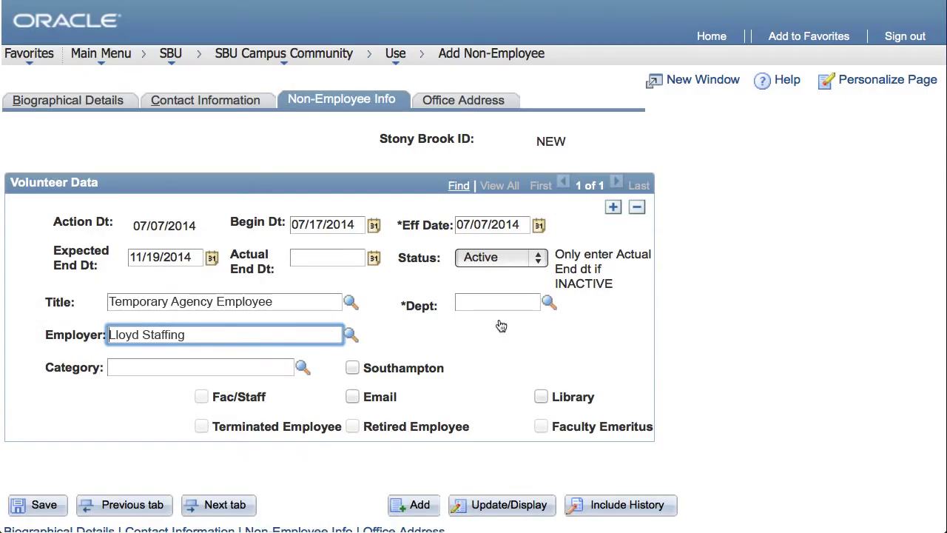
pyautogui.click(545, 303)
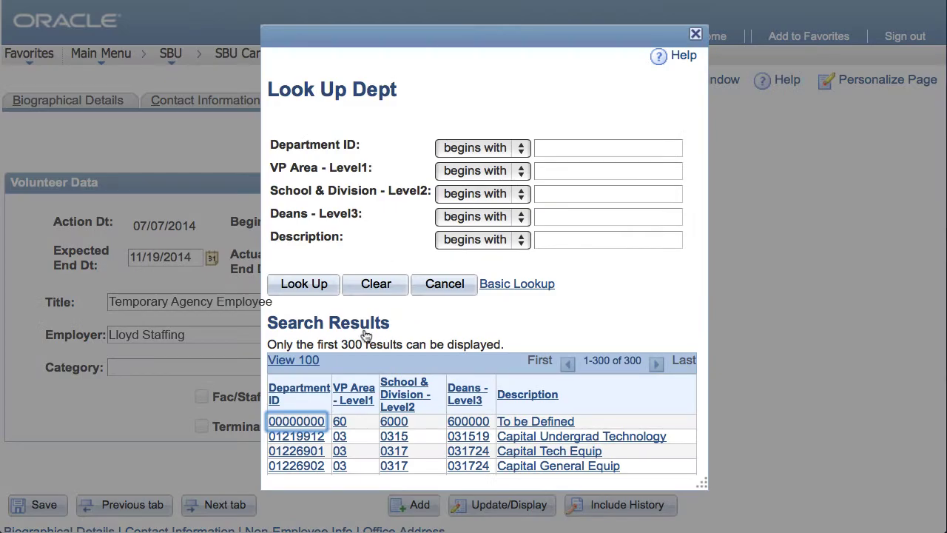
# - Pick department 01226901 and category Voluntary/CPMP Attending, then check Email and Library
pyautogui.click(285, 451)
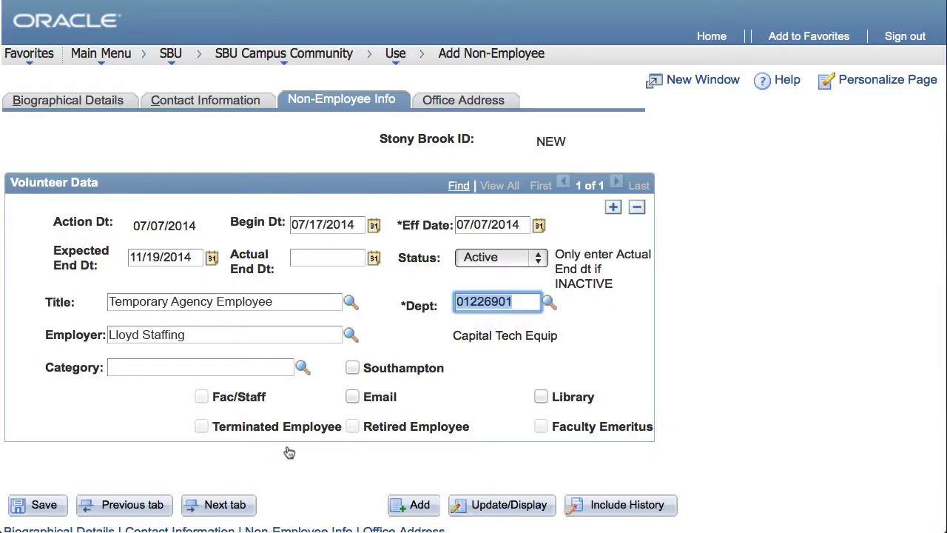
pyautogui.click(302, 368)
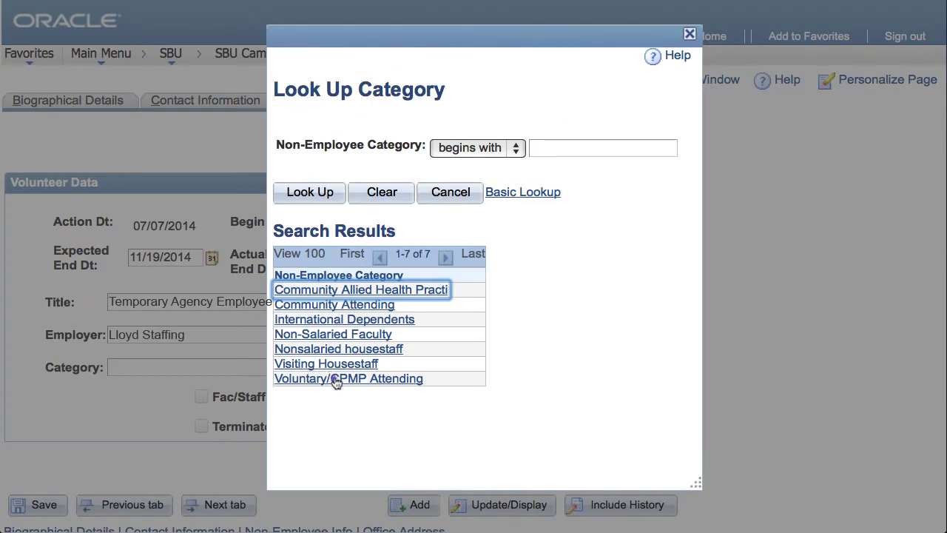
pyautogui.click(335, 377)
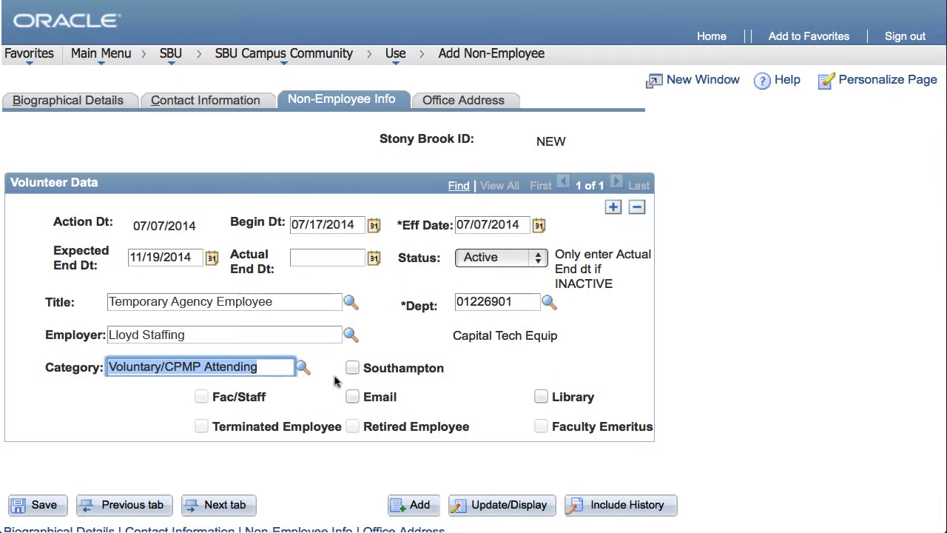
pyautogui.click(352, 396)
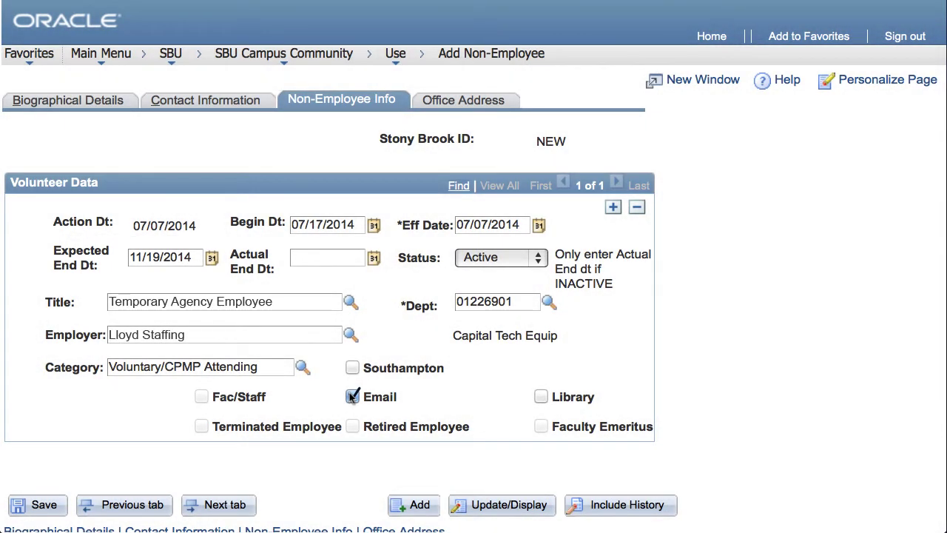
pyautogui.click(540, 397)
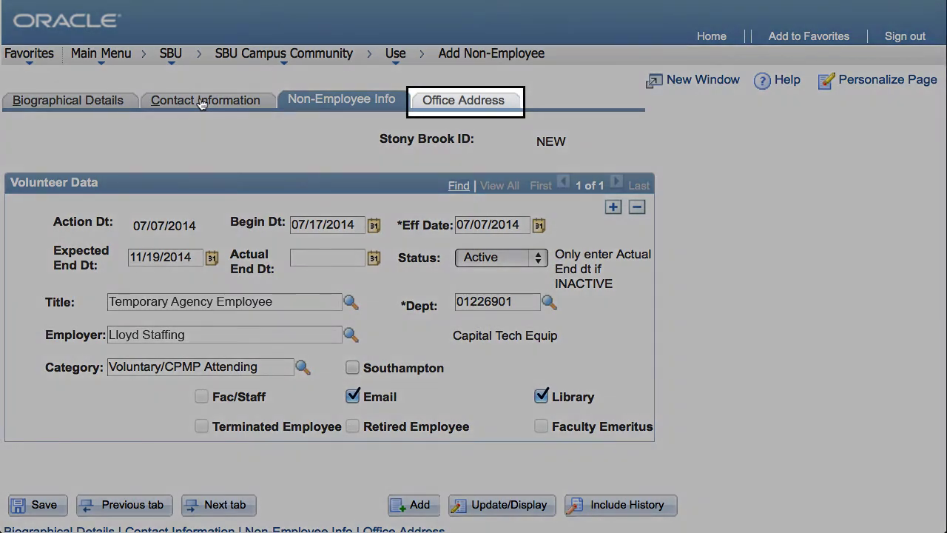
# - Enter office Zip+4 0201, building 020 (Administration Bldg.) and room 123
pyautogui.click(444, 105)
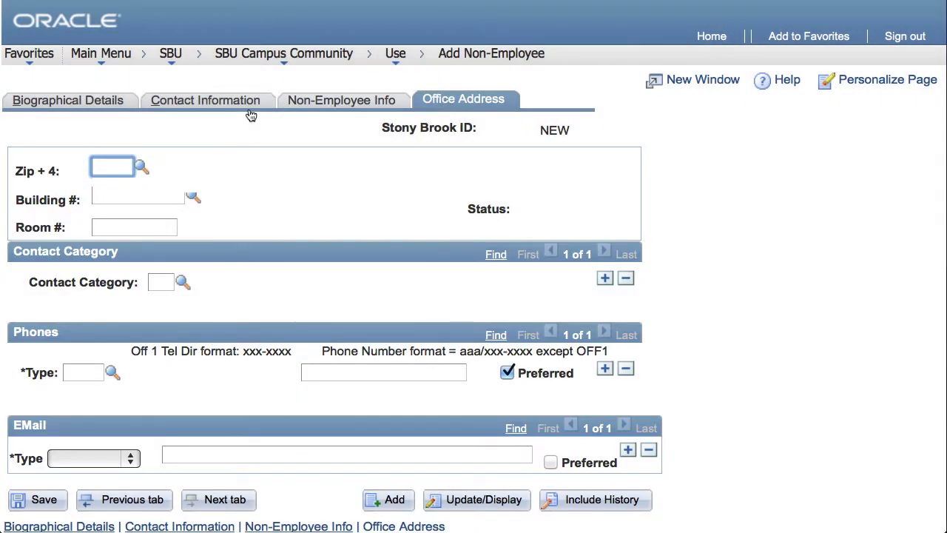
pyautogui.click(141, 167)
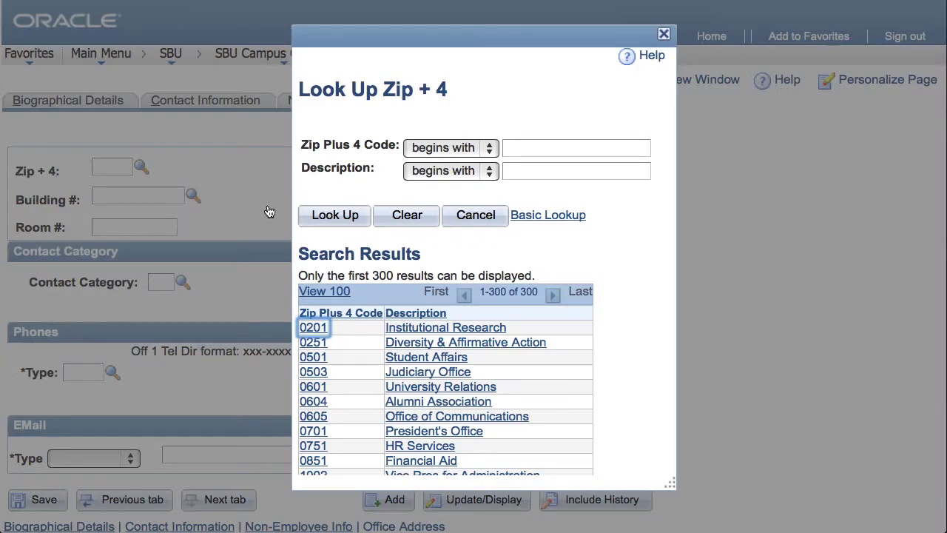
pyautogui.click(313, 328)
pyautogui.press('Tab')
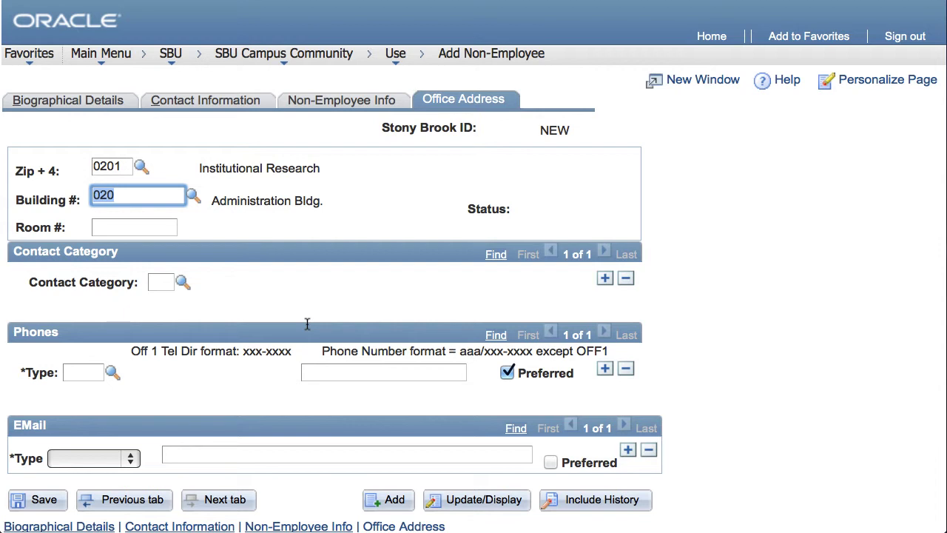
pyautogui.click(147, 228)
pyautogui.write('123')
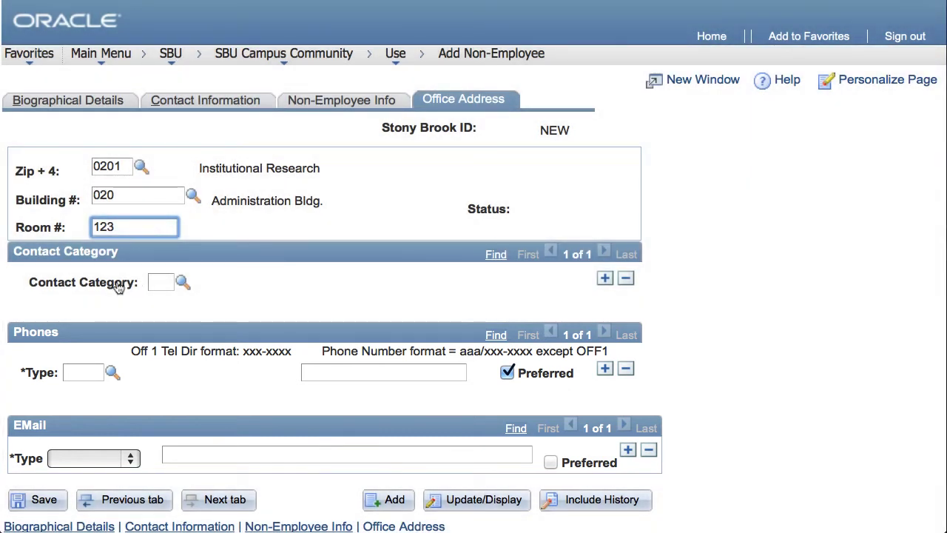
pyautogui.click(112, 372)
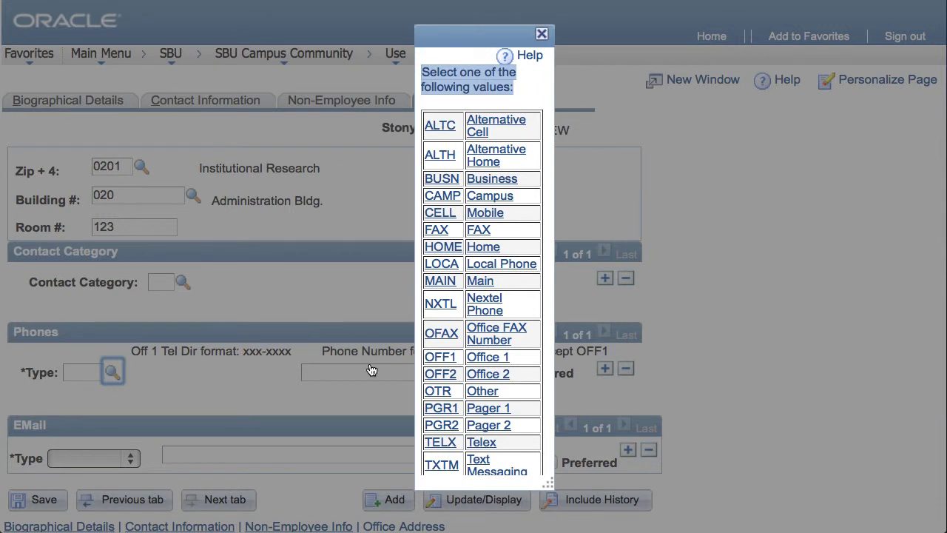
# - Enter an OFF1 phone number and a Home e-mail address
pyautogui.click(441, 357)
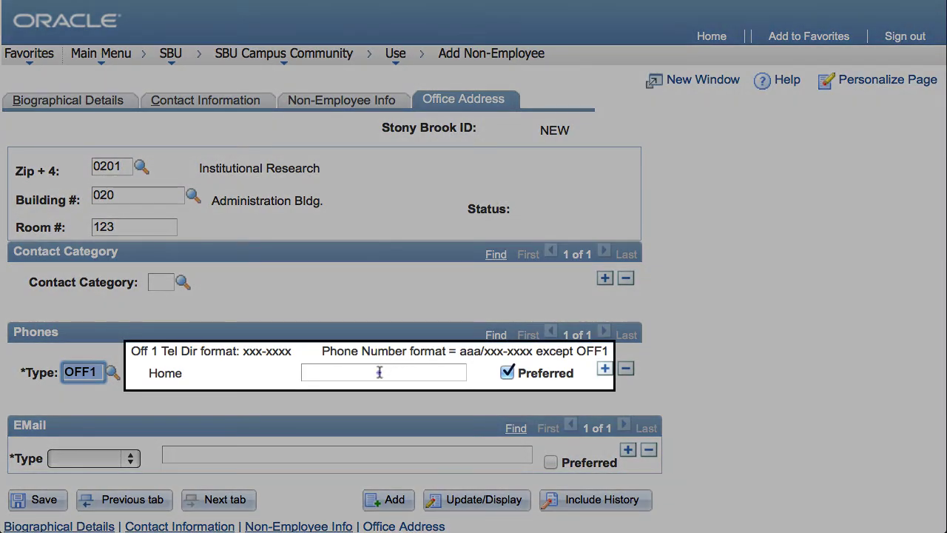
pyautogui.click(379, 372)
pyautogui.write('632-1234')
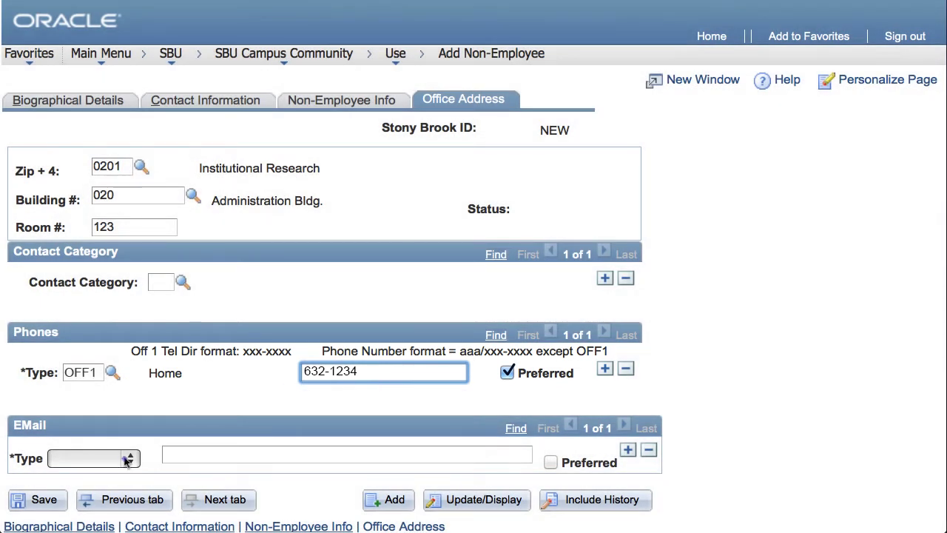
pyautogui.click(115, 460)
pyautogui.click(104, 492)
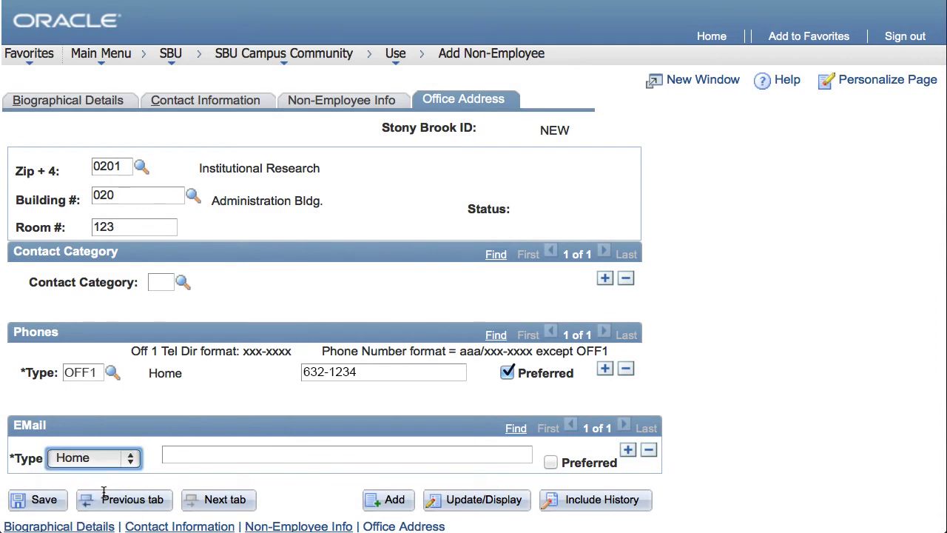
pyautogui.click(212, 454)
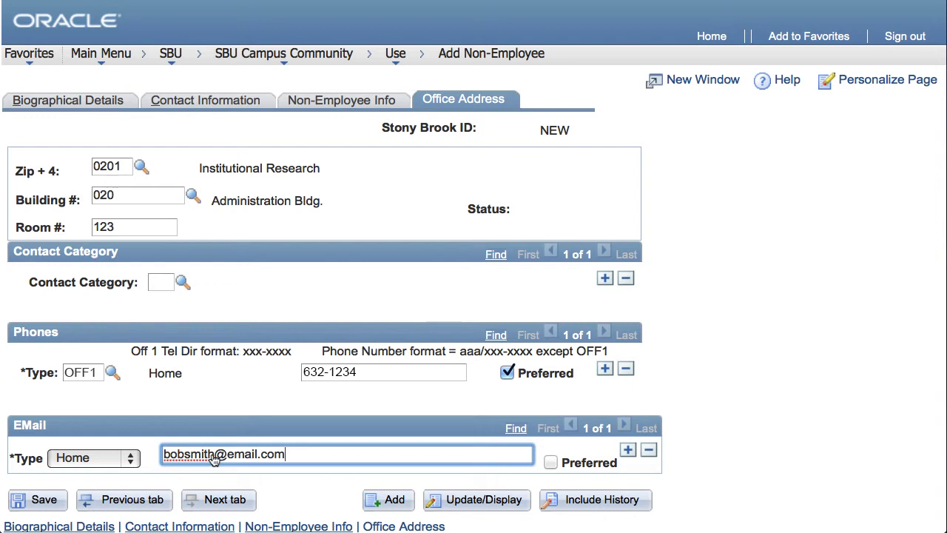
# - Add a second phone row of type CELL with the mobile number
pyautogui.click(605, 369)
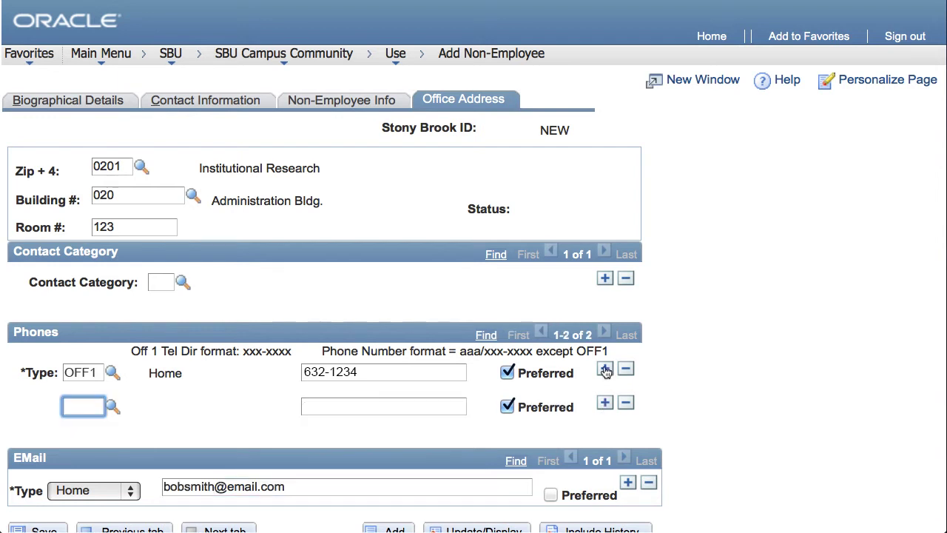
pyautogui.click(112, 406)
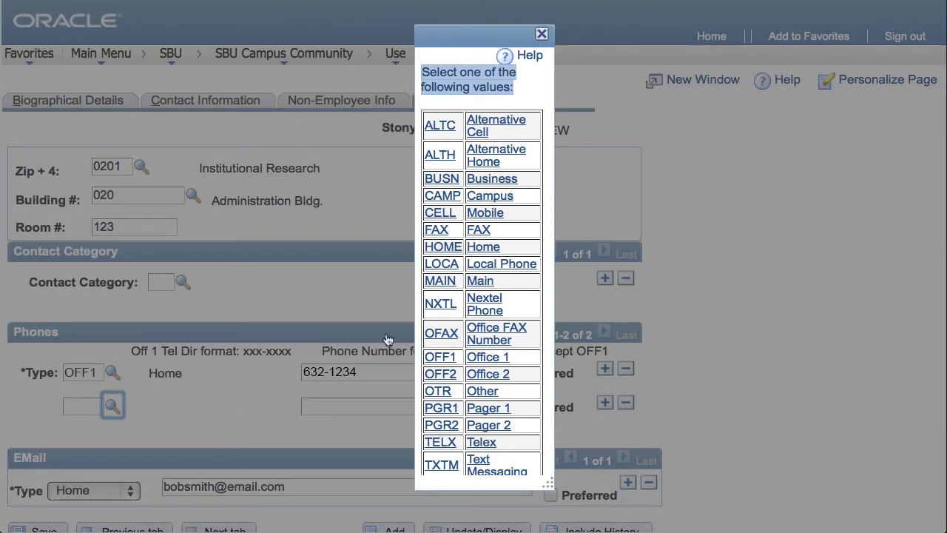
pyautogui.click(380, 210)
pyautogui.click(363, 407)
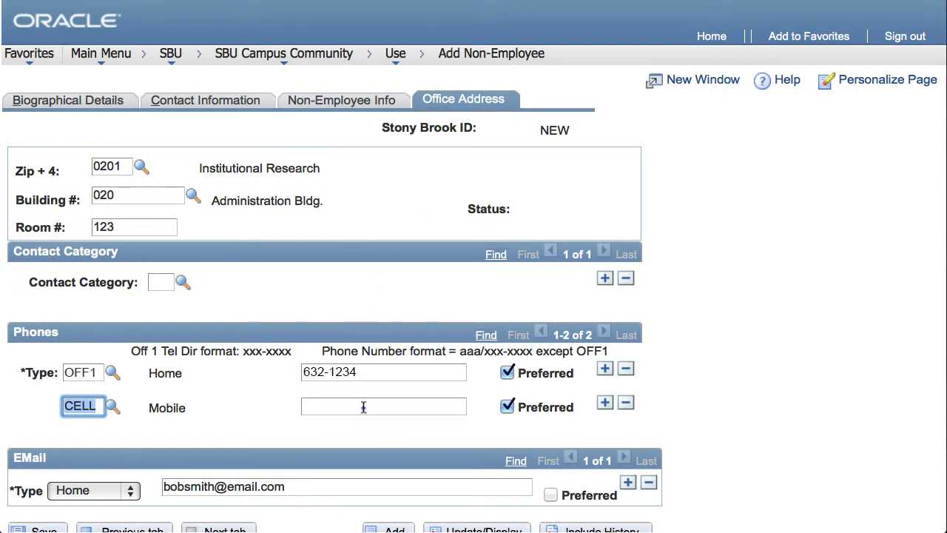
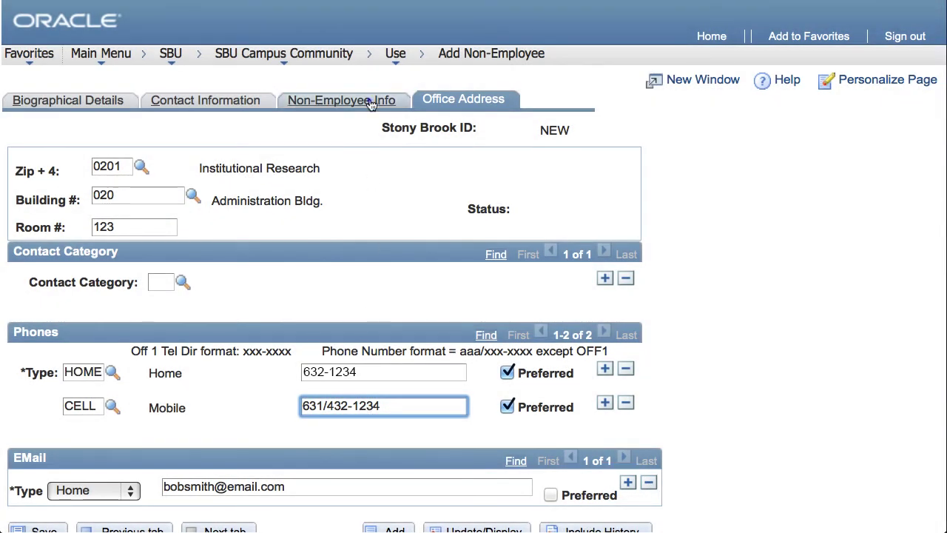
# - Review the three tabs, save the record, and accept the duplicate-name warning
pyautogui.click(370, 104)
pyautogui.click(212, 102)
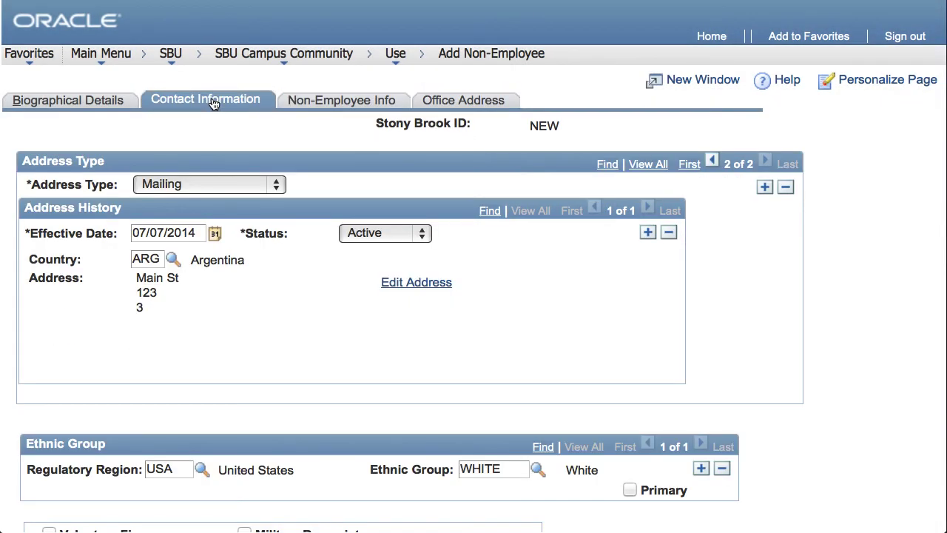
pyautogui.click(83, 100)
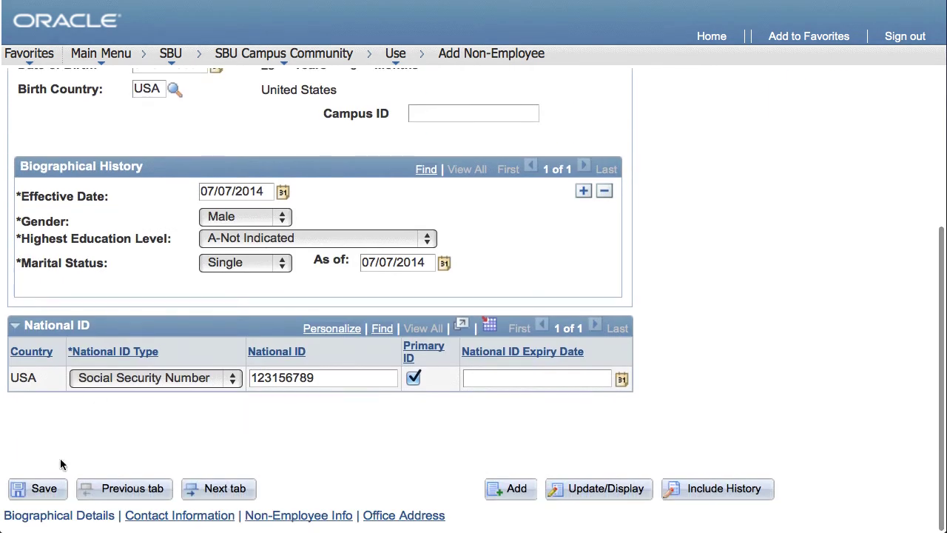
pyautogui.click(22, 490)
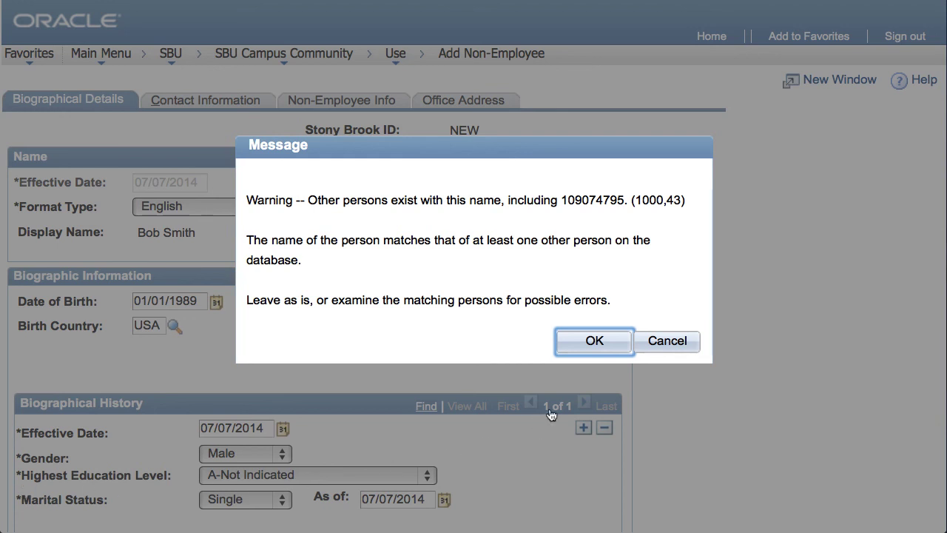
pyautogui.click(594, 341)
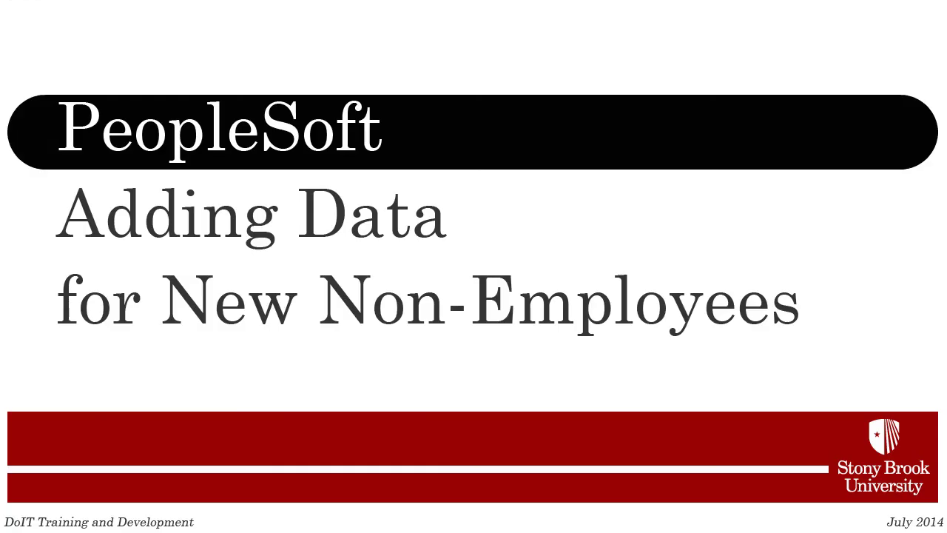